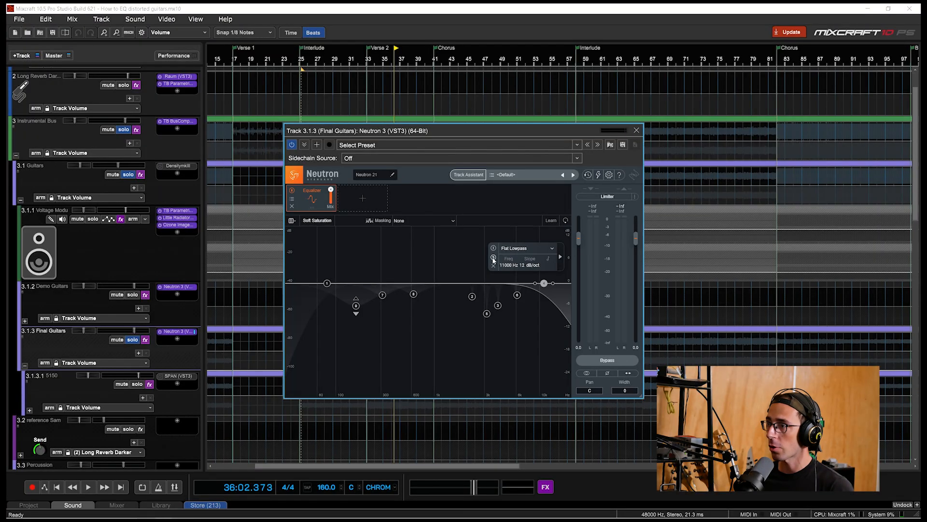
# Step: Audition the Flat Lowpass band during playback, enable it, and lower its cutoff to about 8473 Hz
pyautogui.click(493, 258)
pyautogui.press('space')
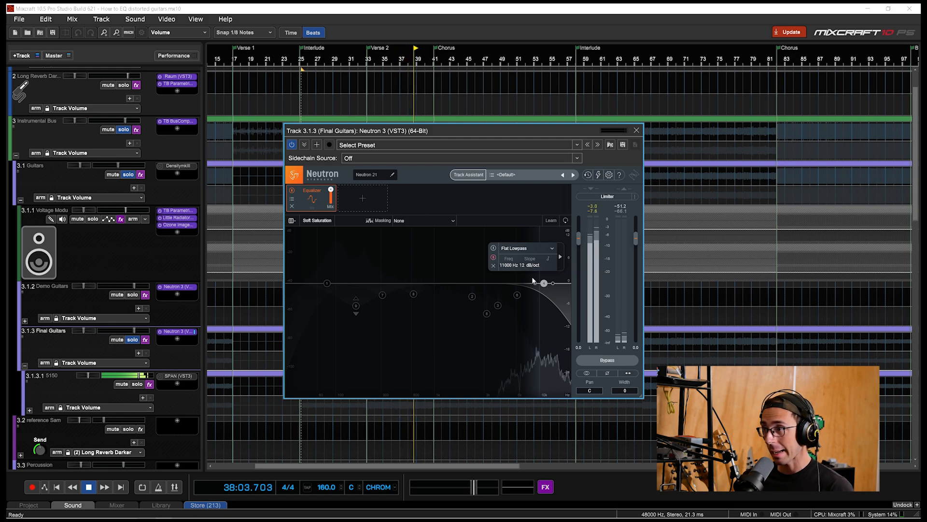
pyautogui.click(494, 248)
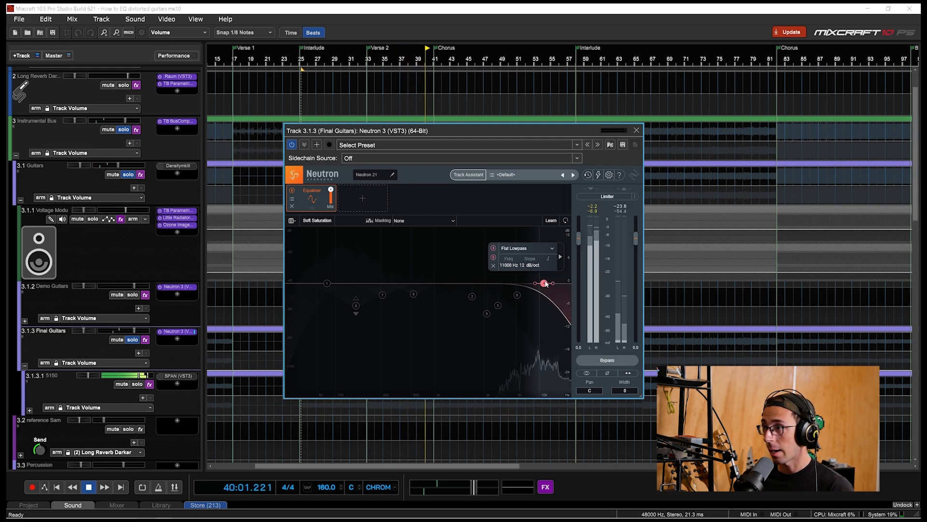
pyautogui.moveTo(544, 284); pyautogui.dragTo(539, 286)
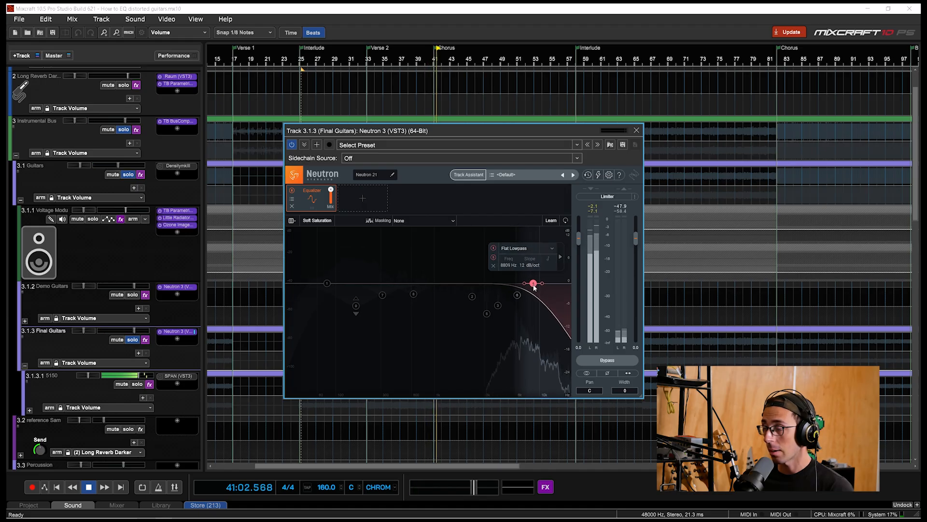
pyautogui.moveTo(532, 287); pyautogui.dragTo(515, 289)
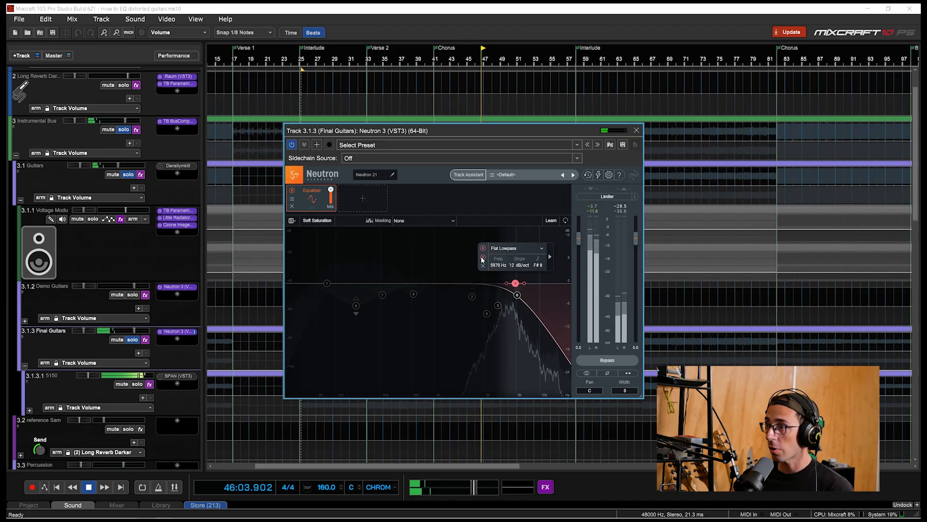
pyautogui.moveTo(516, 283); pyautogui.dragTo(532, 285)
pyautogui.press('space')
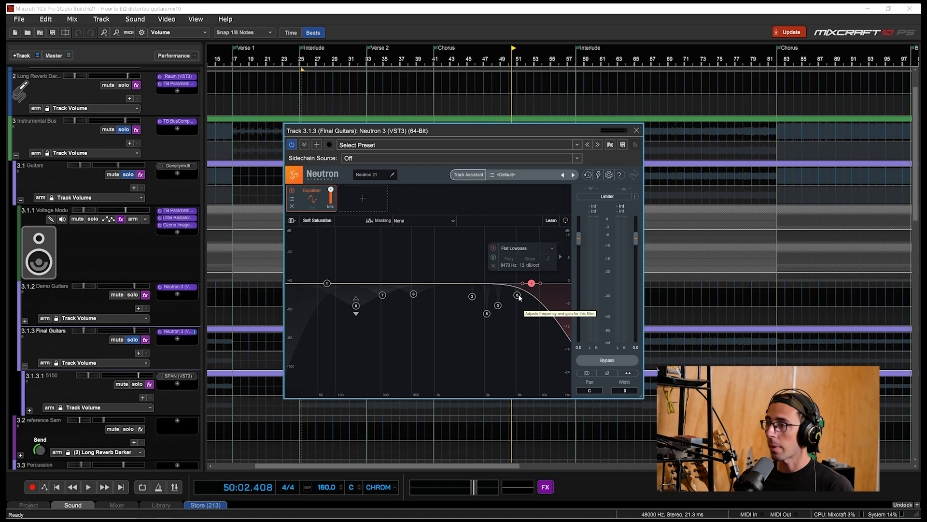
# Step: Solo the 6200 Hz Proportional Q cut during playback, unsolo it, and enable the band, comparing it on and off
pyautogui.click(518, 296)
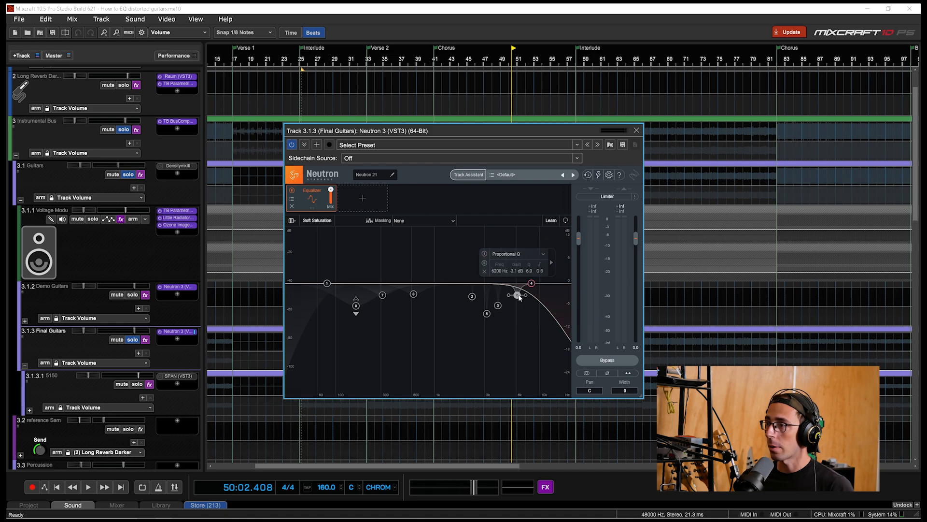
pyautogui.click(485, 262)
pyautogui.press('space')
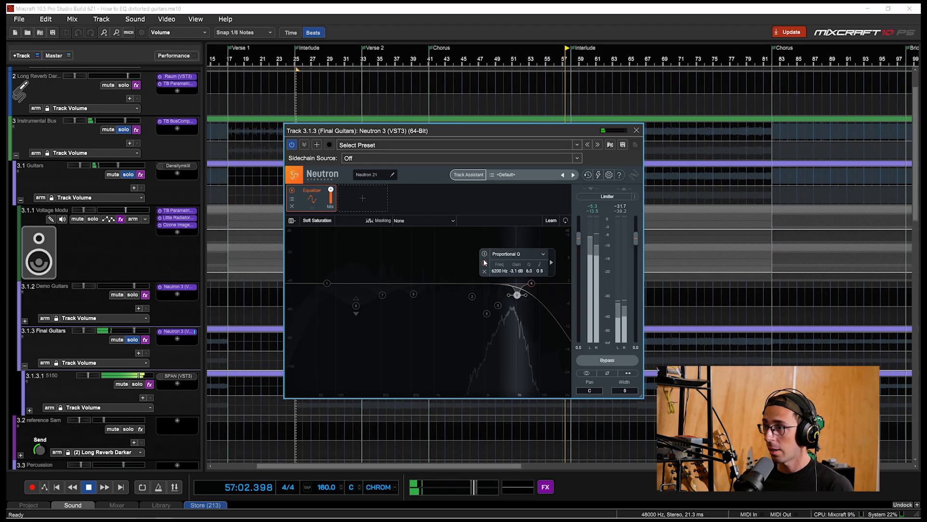
pyautogui.click(485, 264)
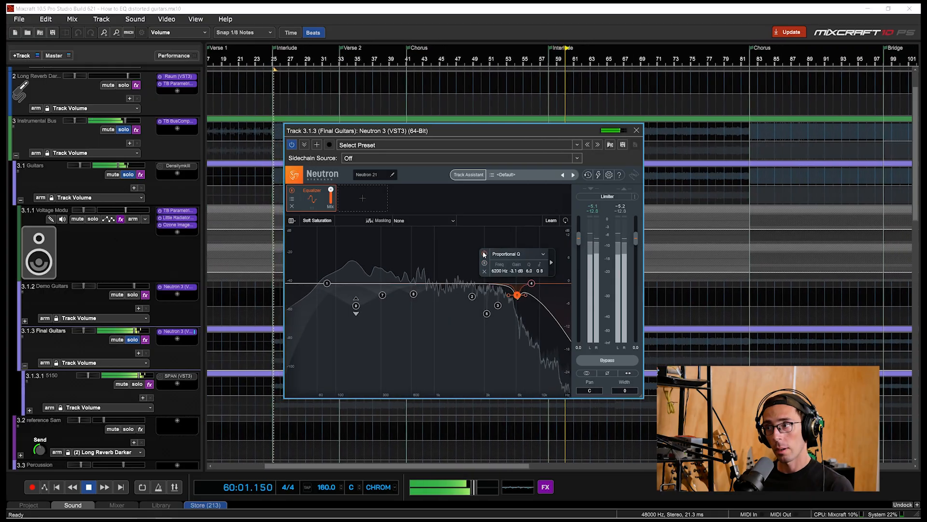
pyautogui.click(485, 254)
pyautogui.click(485, 254)
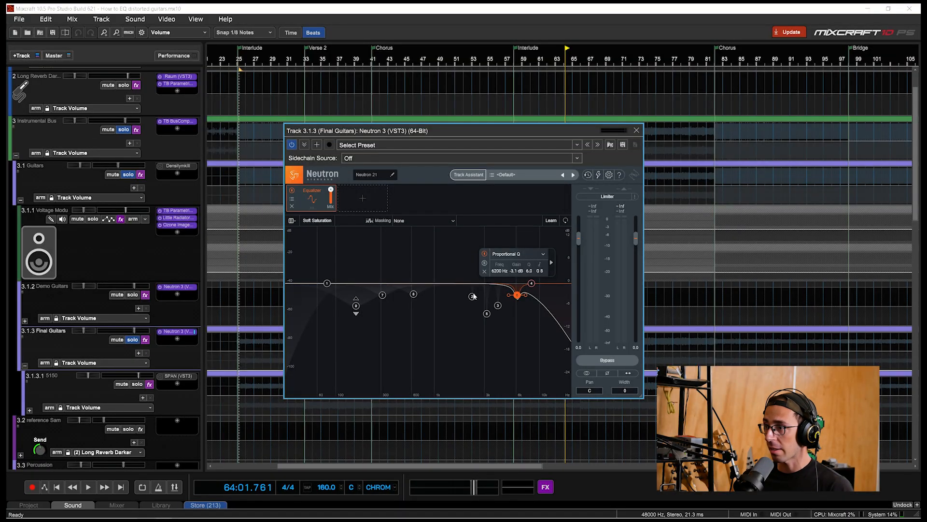
# Step: Audition the narrow 4075 Hz Proportional Q cut in isolation during playback and enable the band
pyautogui.click(498, 306)
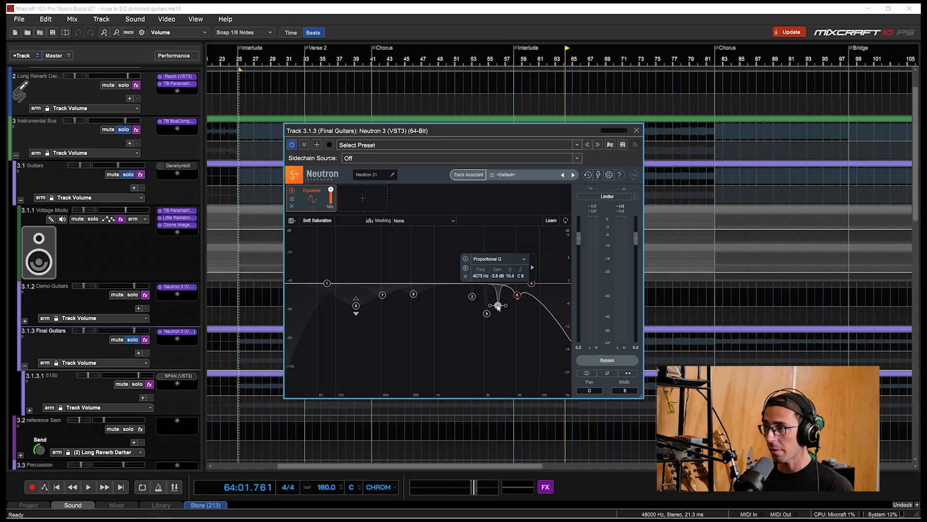
pyautogui.click(465, 269)
pyautogui.press('space')
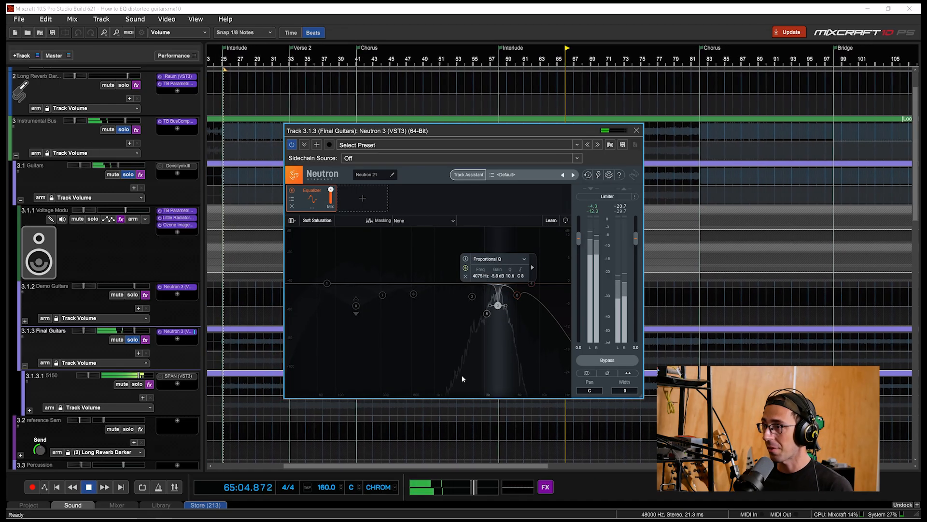
pyautogui.click(466, 269)
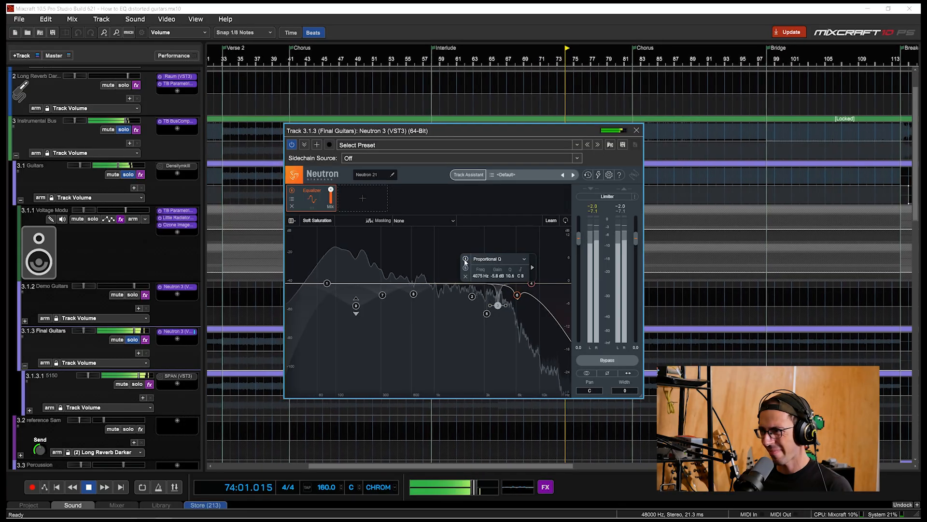
pyautogui.click(465, 260)
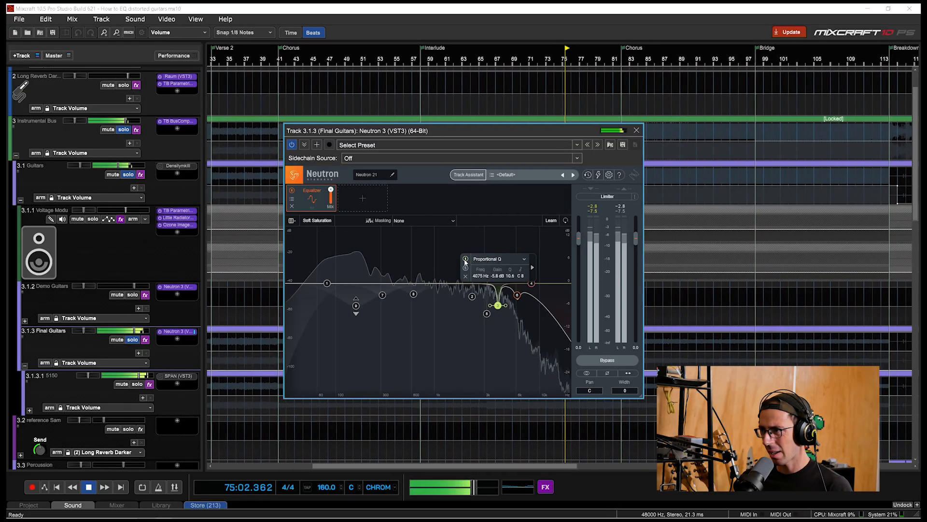
# Step: Audition the 3177 Hz Proportional Q cut in isolation and enable it, comparing the sound with and without the band
pyautogui.click(486, 313)
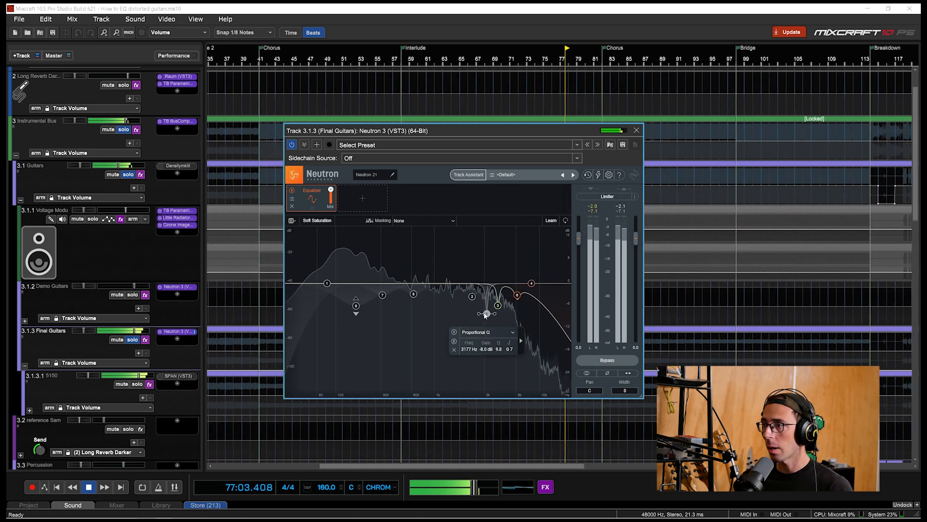
pyautogui.click(455, 341)
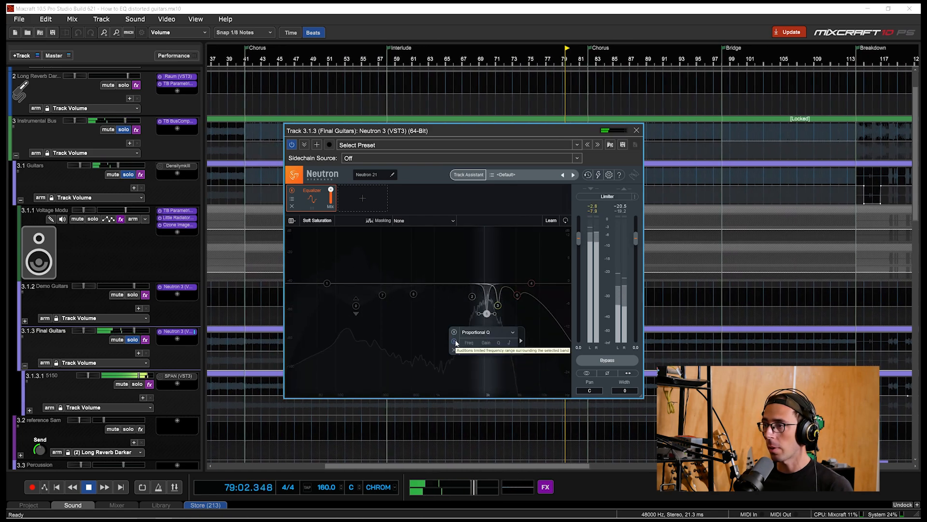
pyautogui.click(455, 341)
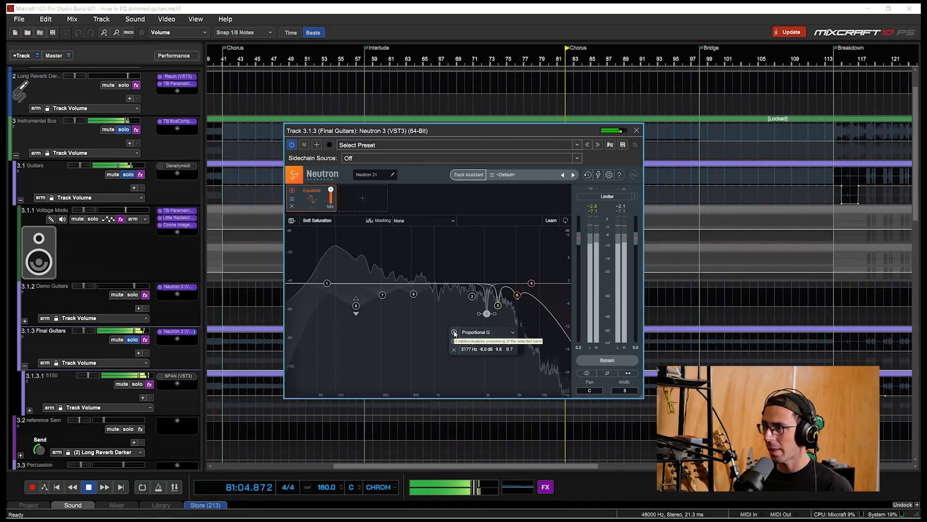
pyautogui.click(455, 333)
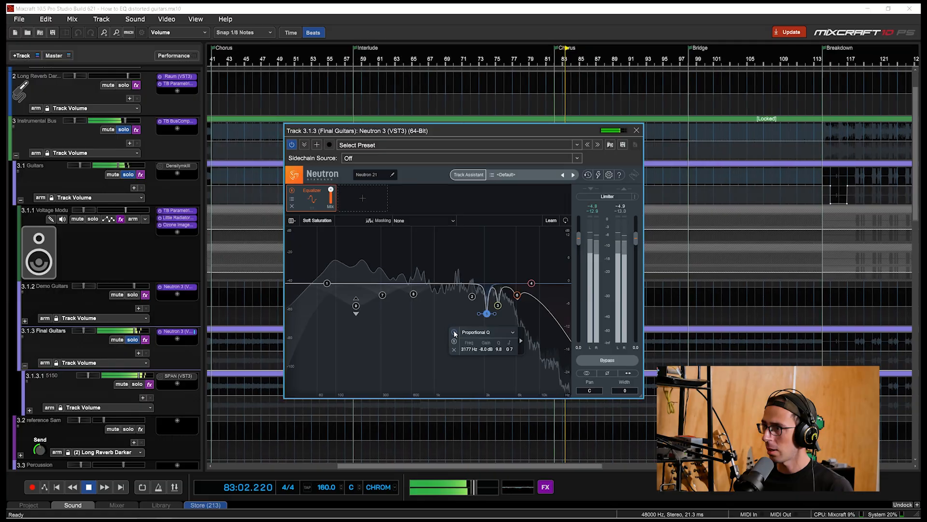
pyautogui.click(455, 333)
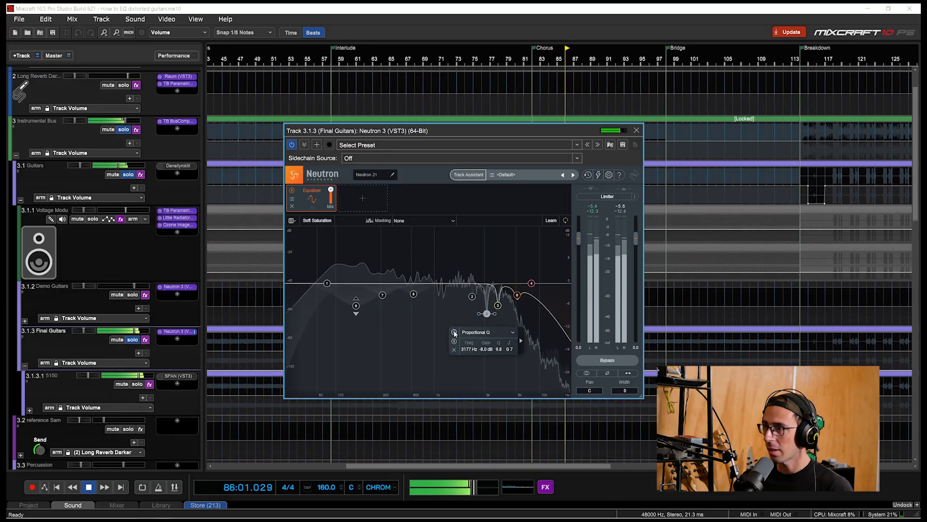
pyautogui.click(454, 333)
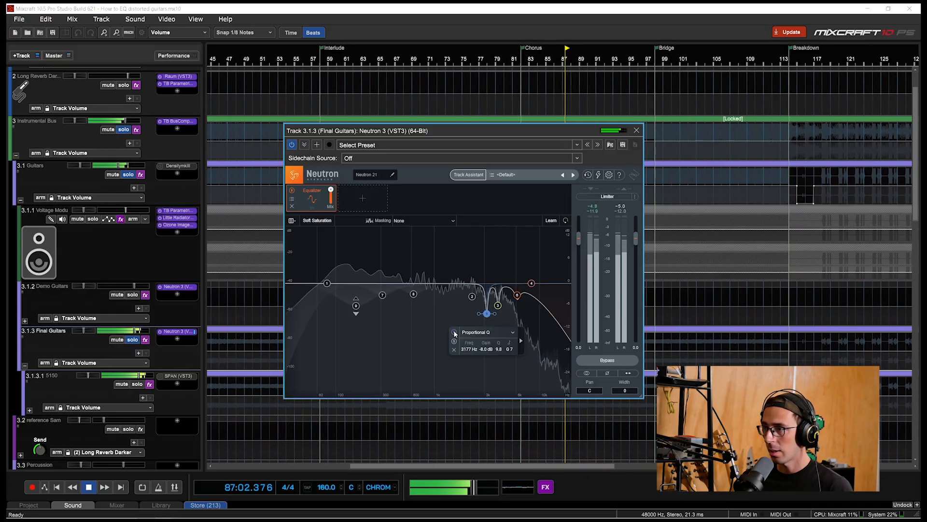
# Step: Audition the 2320 Hz Proportional Q notch in isolation, enable the band, and stop playback
pyautogui.click(472, 296)
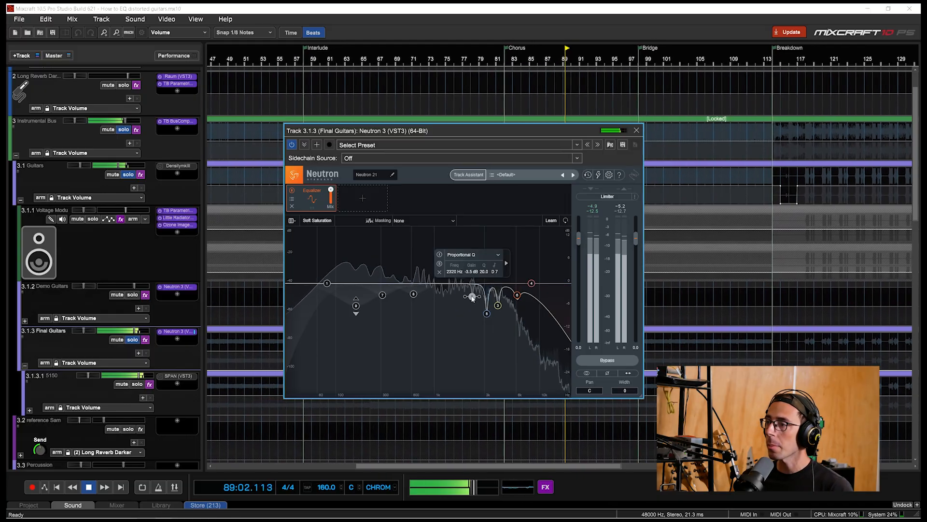
pyautogui.click(439, 264)
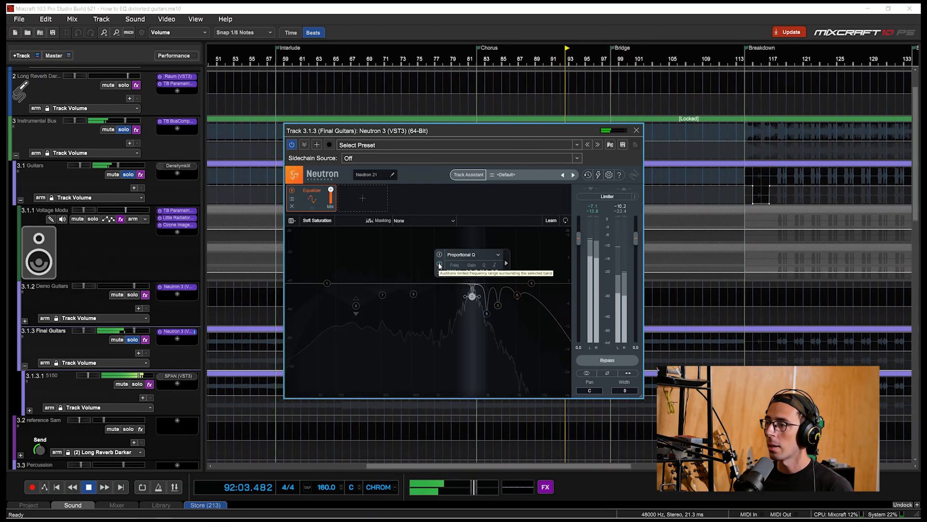
pyautogui.click(439, 265)
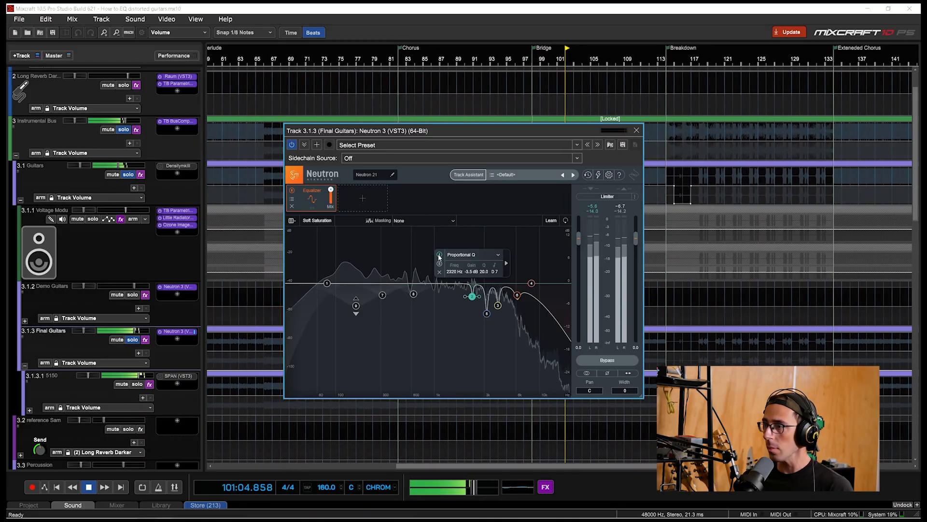
pyautogui.press('space')
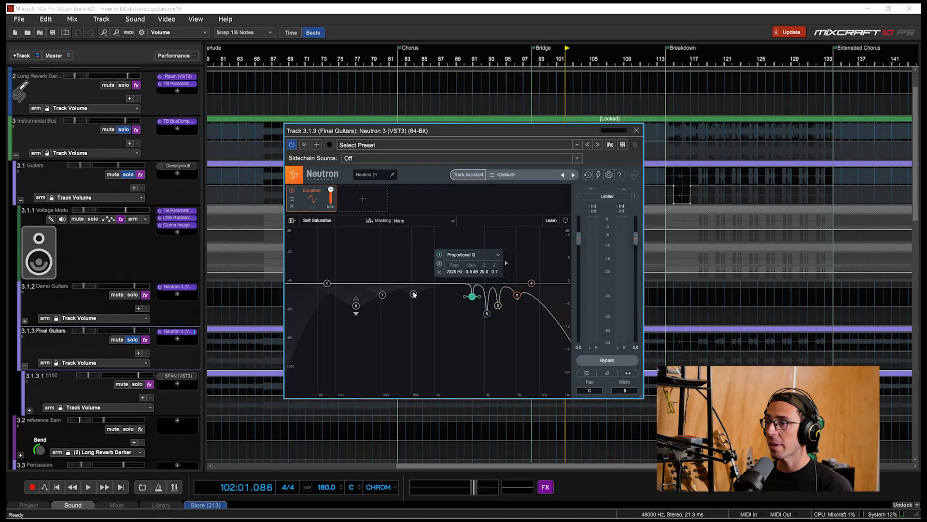
# Step: Audition the wide 632 Hz Proportional Q cut in isolation during playback, enable the band, and stop playback
pyautogui.click(414, 294)
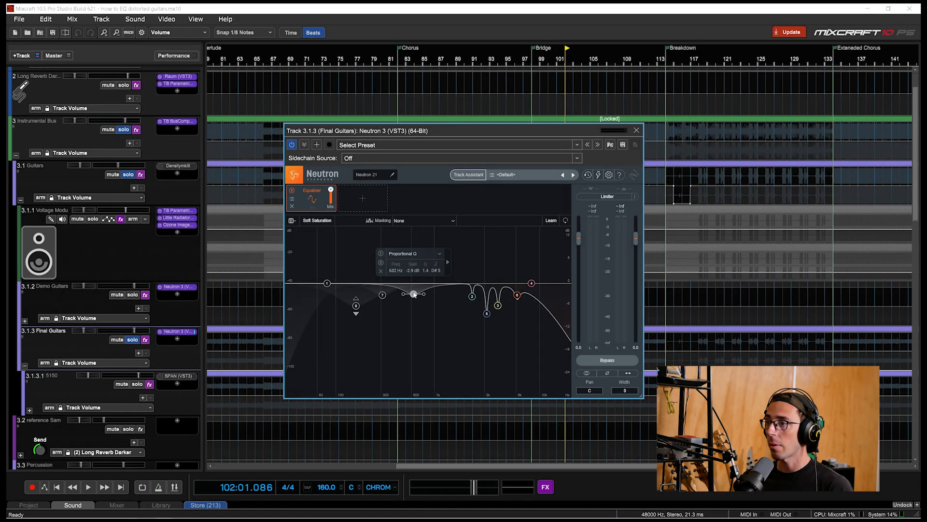
pyautogui.click(381, 264)
pyautogui.press('space')
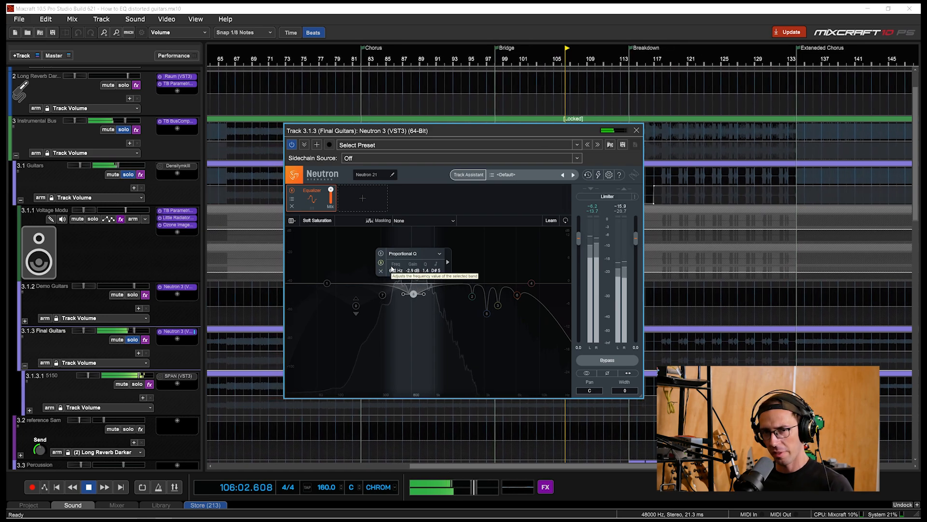
pyautogui.click(380, 262)
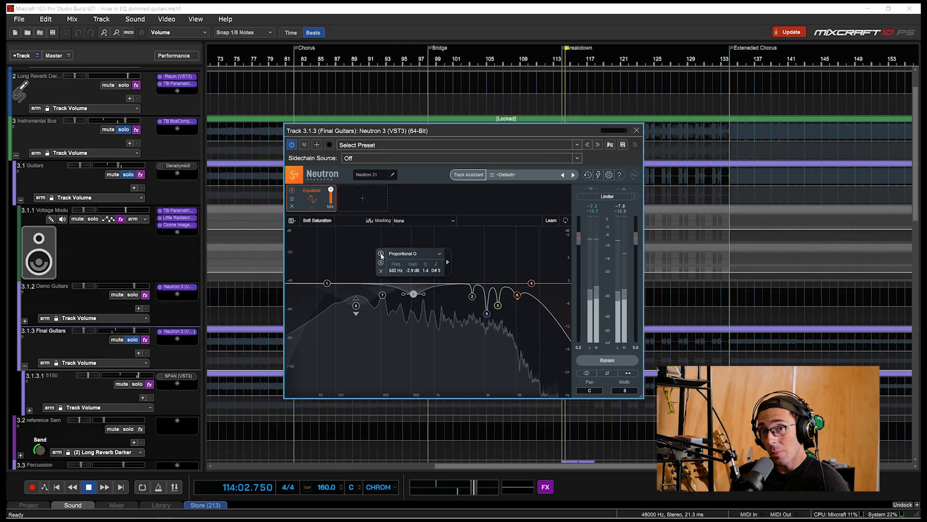
pyautogui.press('space')
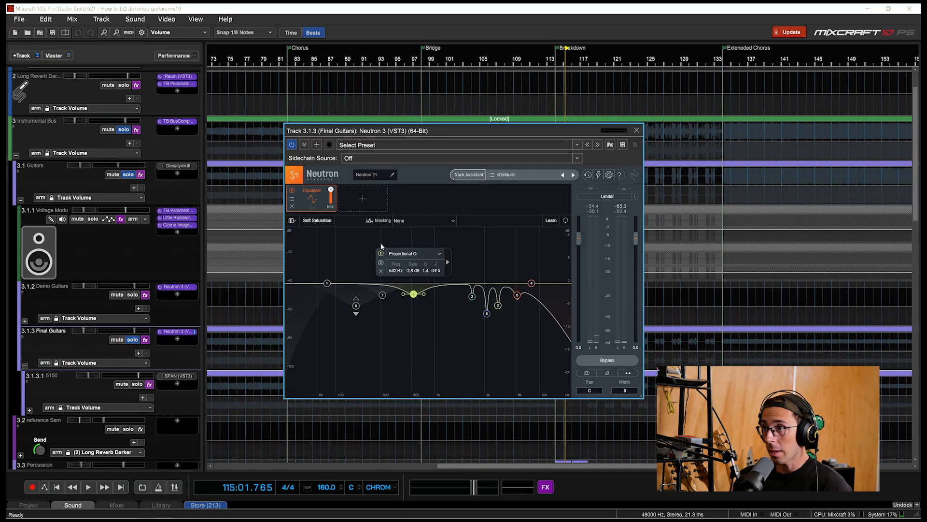
# Step: Play from the start of the second Chorus and enable the 314 Hz Proportional Q cut
pyautogui.click(292, 60)
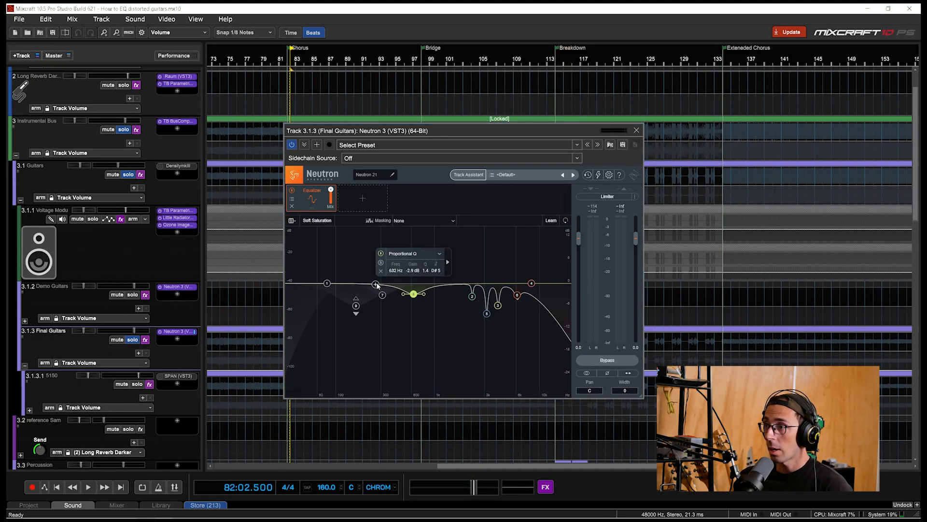
pyautogui.click(383, 295)
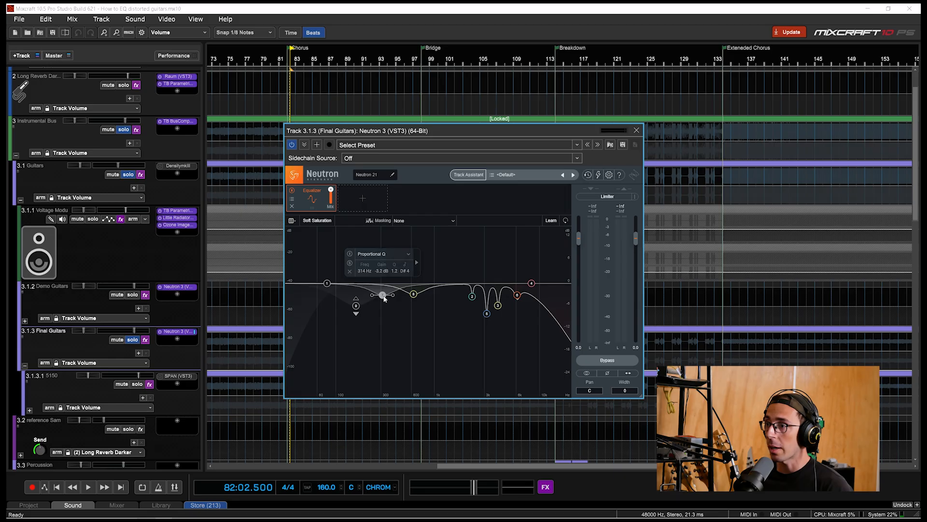
pyautogui.press('space')
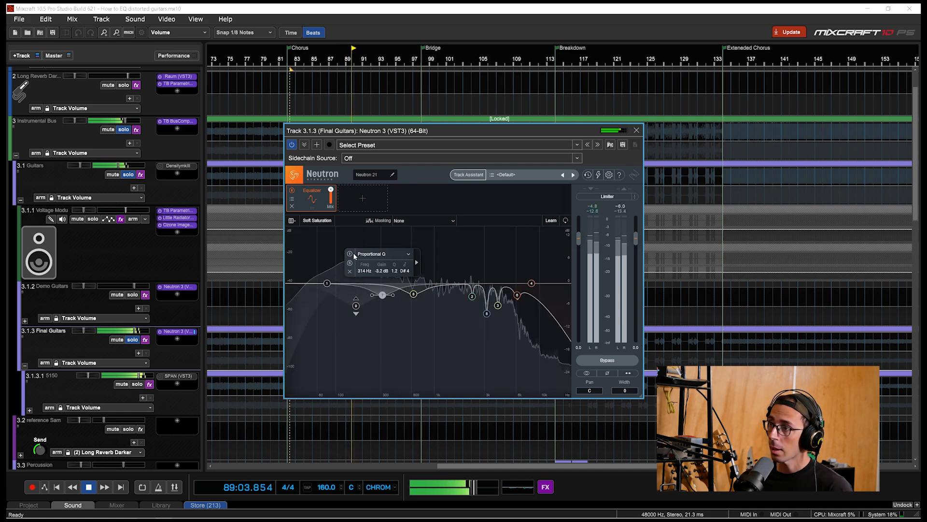
pyautogui.click(349, 255)
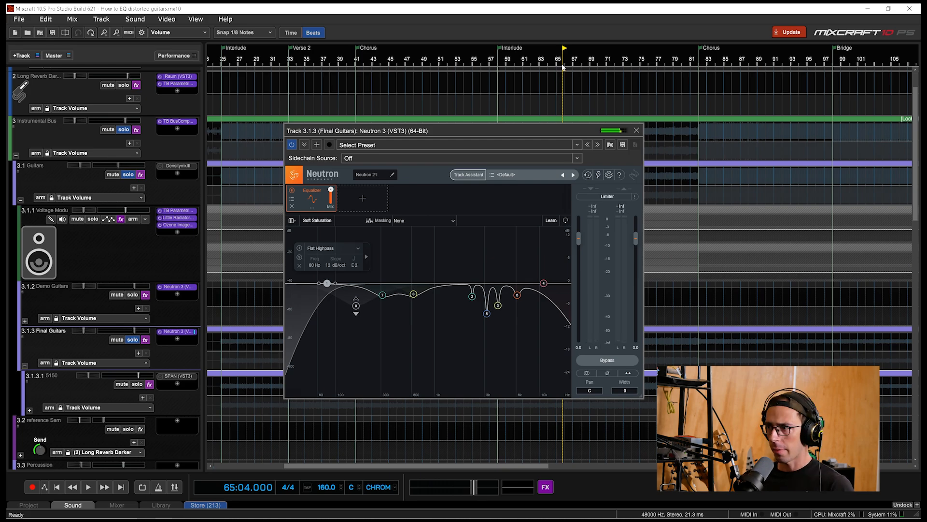
# Step: Audition the dynamic 167 Hz Proportional Q band in isolation during playback and enable it in the full guitar mix
pyautogui.press('space')
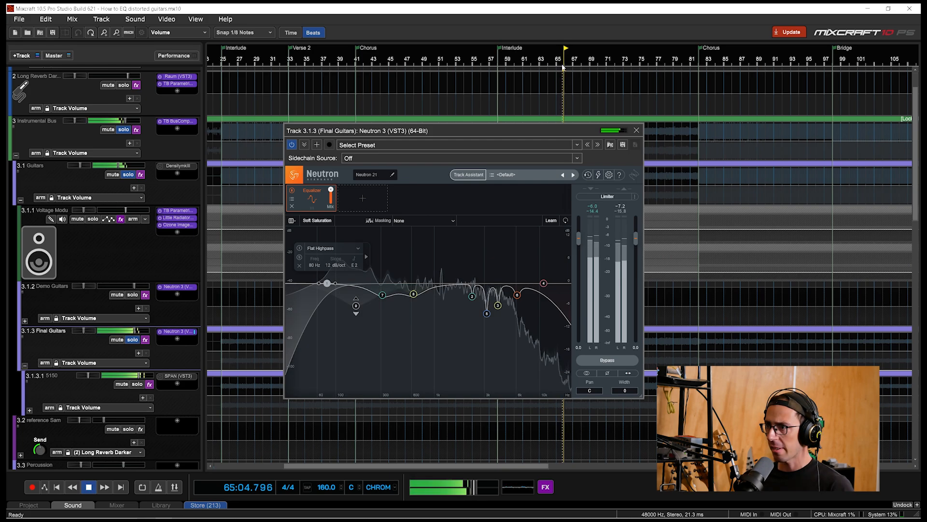
pyautogui.click(356, 306)
pyautogui.click(323, 281)
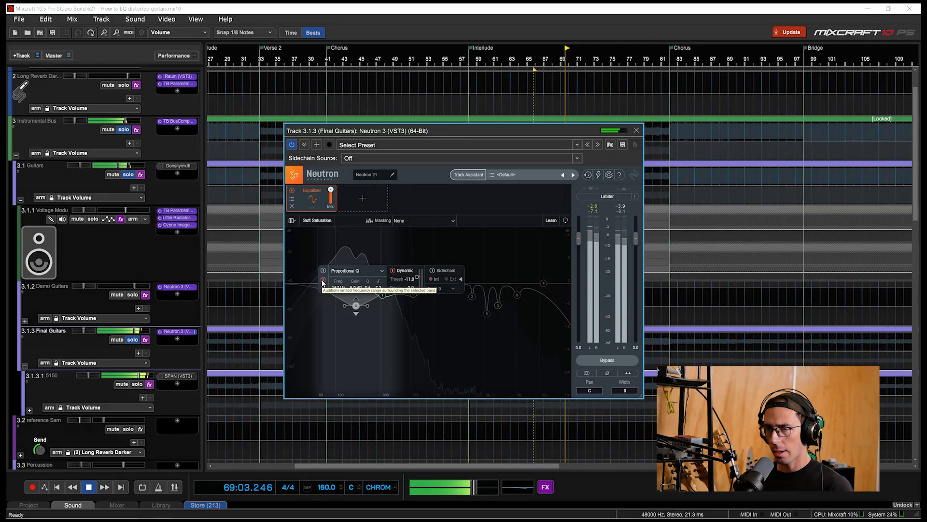
pyautogui.click(323, 282)
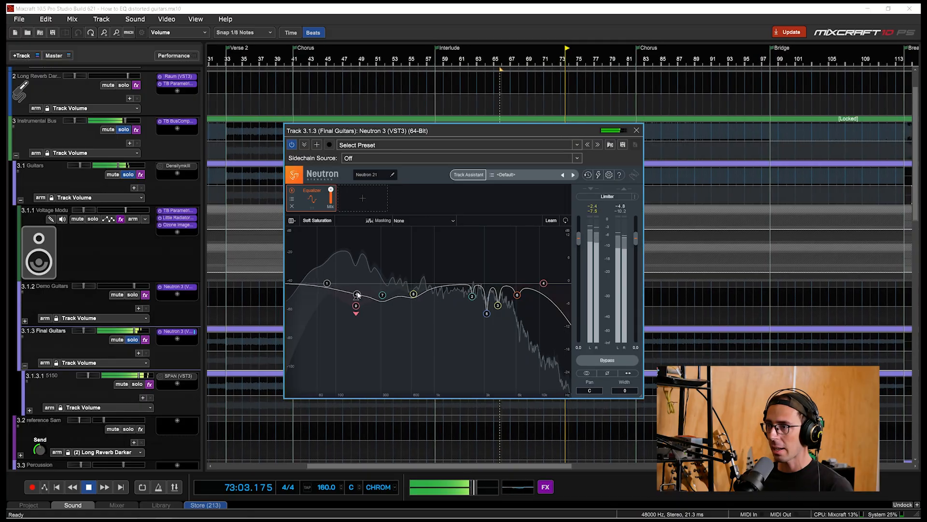
pyautogui.moveTo(356, 306)
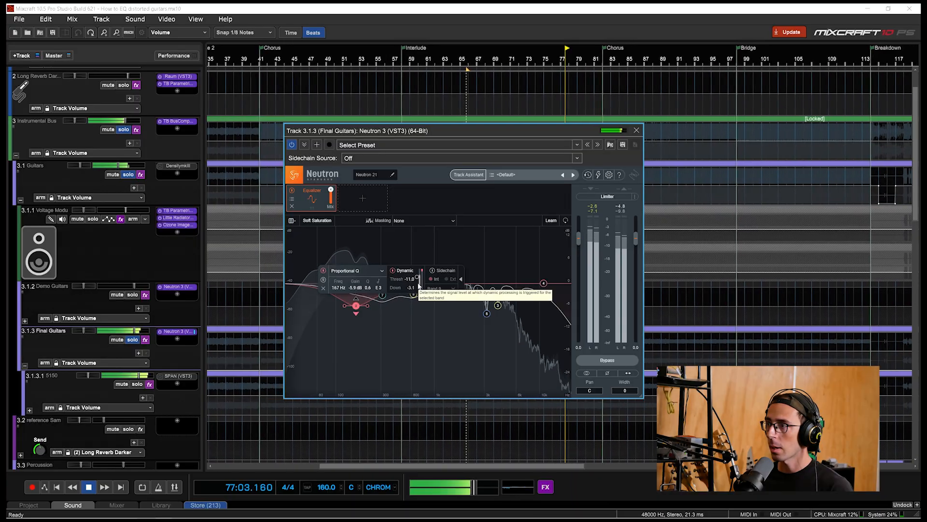
# Step: Play from about bar 81, just before the second Chorus, stop playback, and enable the 80 Hz, 12 dB/oct Flat Highpass band
pyautogui.click(592, 66)
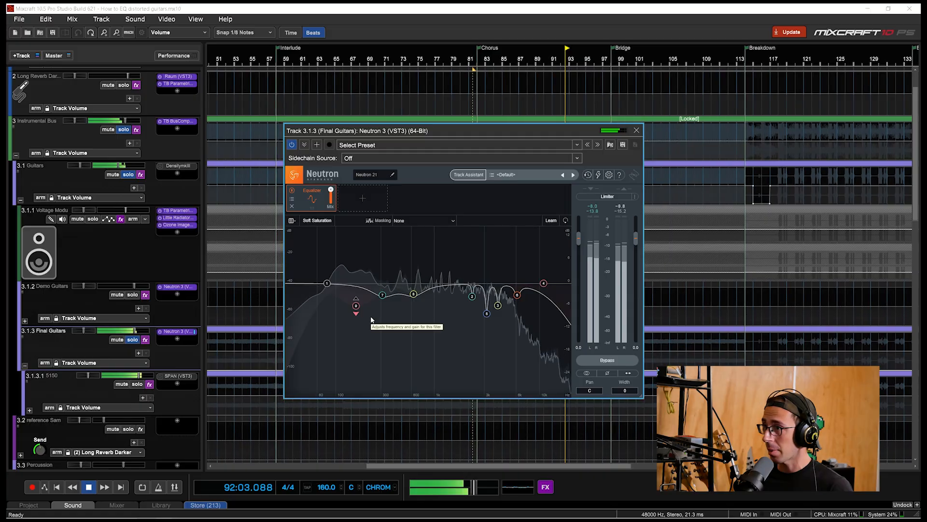
pyautogui.press('space')
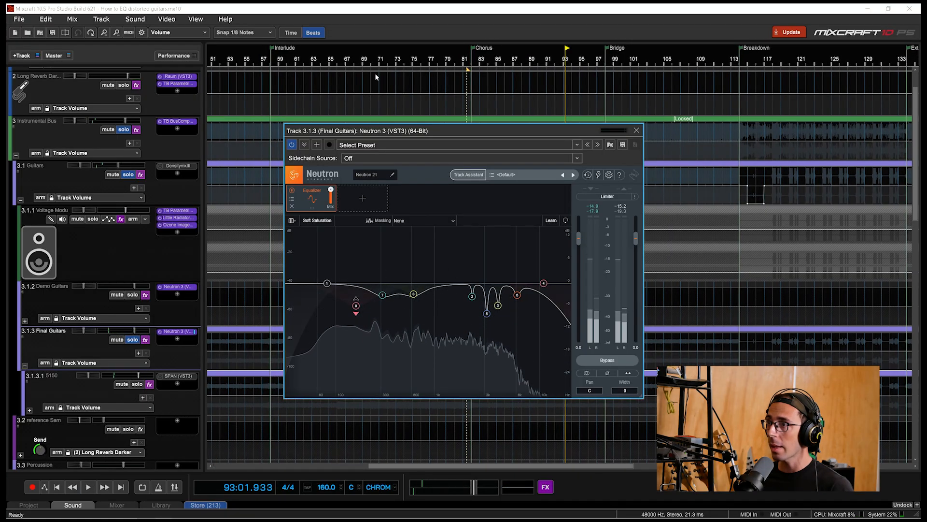
pyautogui.click(327, 284)
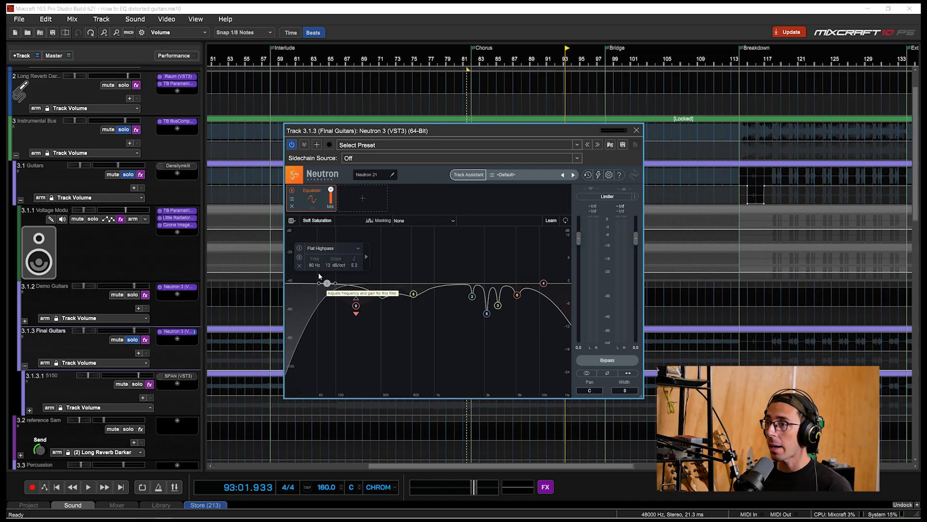
pyautogui.click(299, 248)
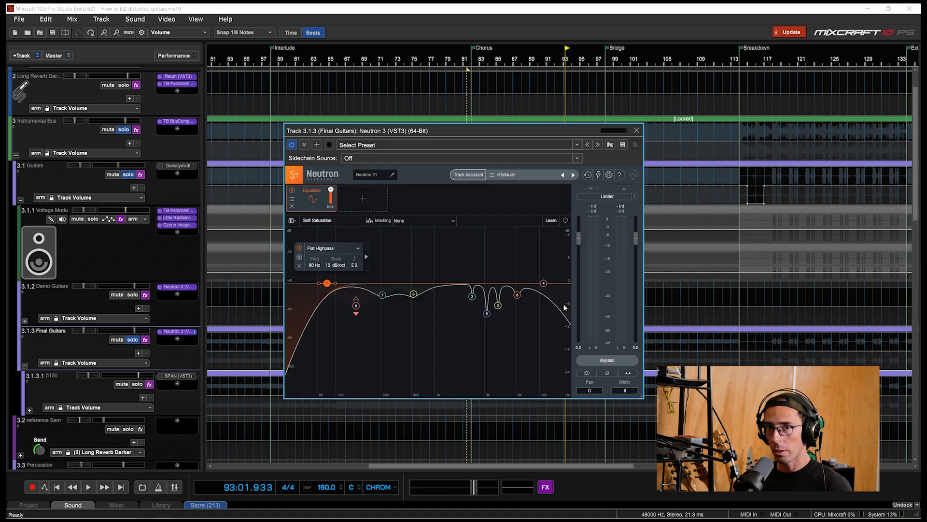
# Step: Play from about bar 69, audition the Flat Highpass in isolation, and try its cutoff at about 213 Hz and 60 Hz in the full mix
pyautogui.click(368, 79)
pyautogui.press('space')
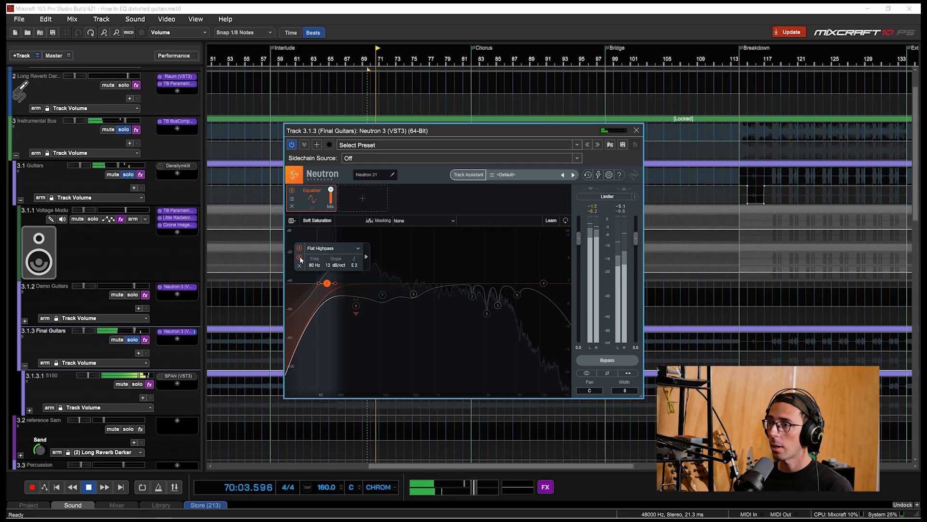
pyautogui.click(300, 258)
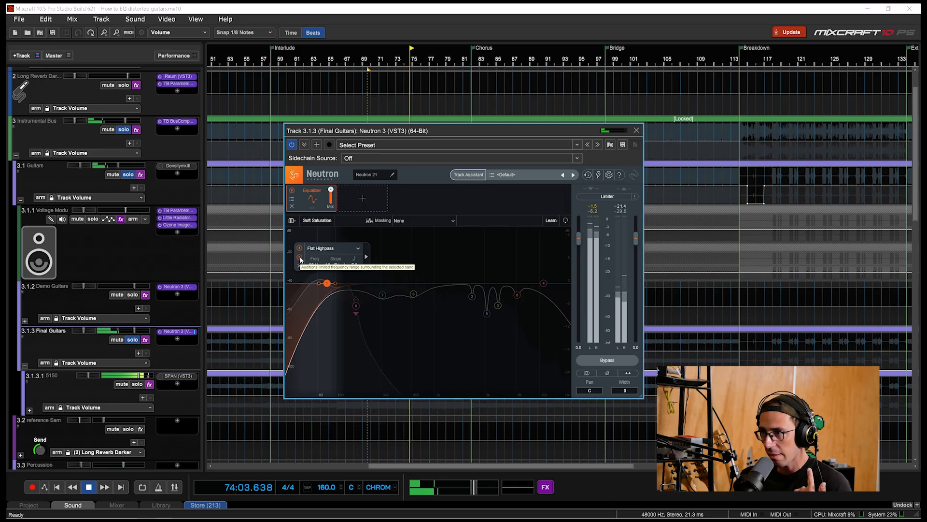
pyautogui.click(300, 258)
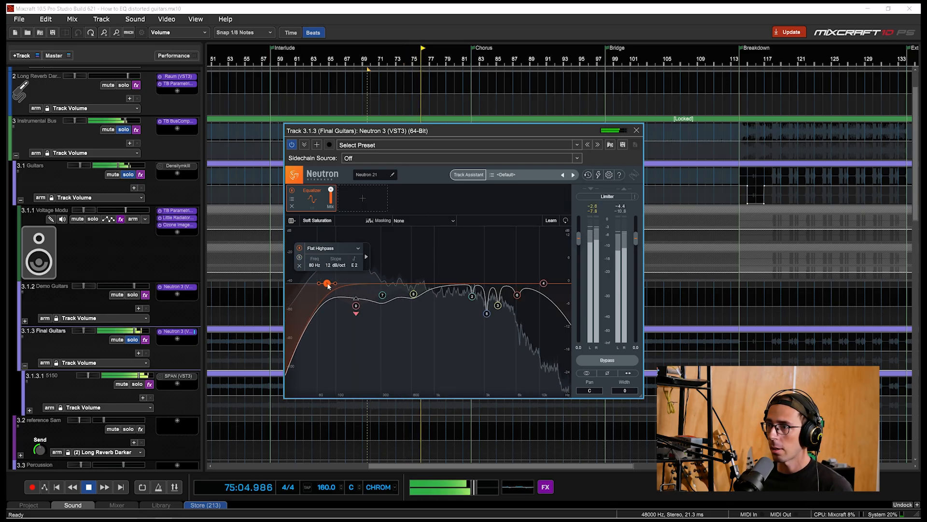
pyautogui.moveTo(327, 282); pyautogui.dragTo(367, 284)
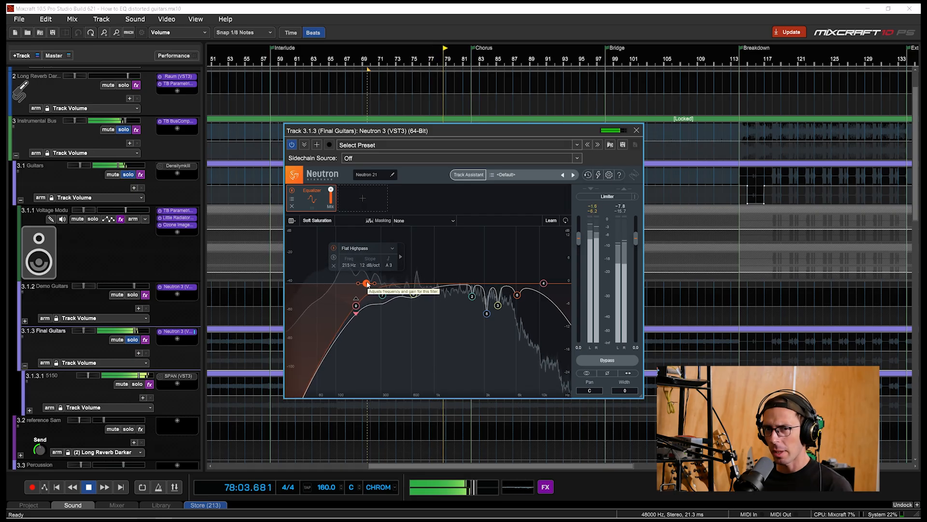
pyautogui.moveTo(367, 284); pyautogui.dragTo(318, 295)
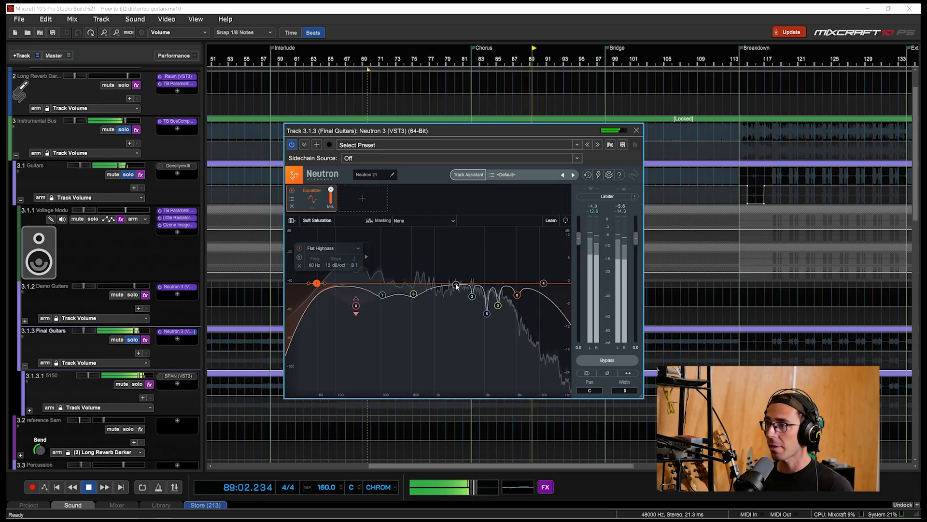
# Step: Try a new Proportional Q band boosting 3.0 dB at 3175 Hz and cutting 2.8 dB at 3077 Hz, audition it in isolation, and disable it
pyautogui.moveTo(455, 285); pyautogui.dragTo(487, 272)
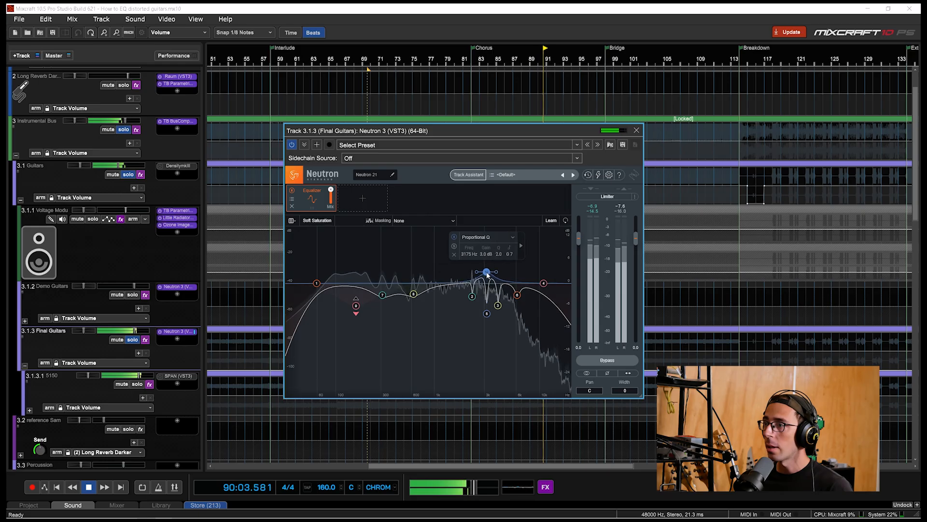
pyautogui.moveTo(485, 274); pyautogui.dragTo(485, 295)
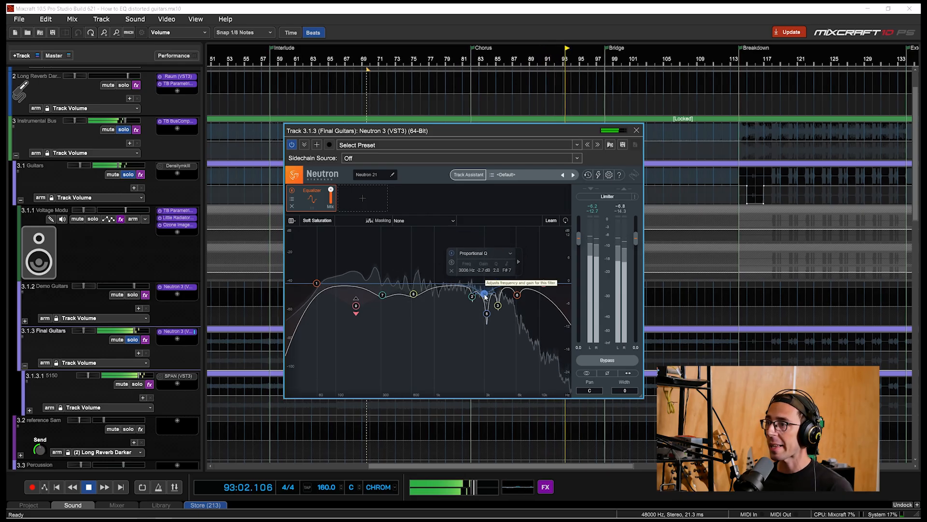
pyautogui.click(453, 262)
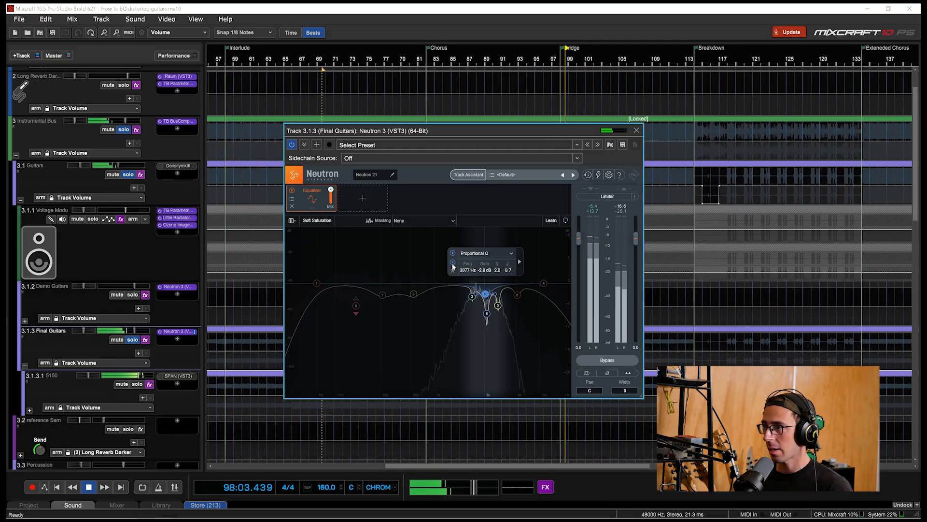
pyautogui.click(453, 263)
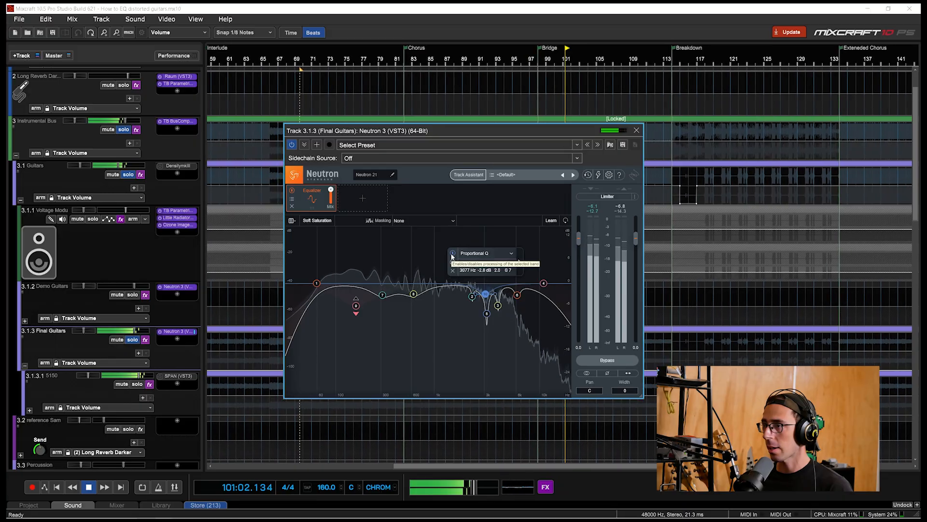
pyautogui.click(452, 255)
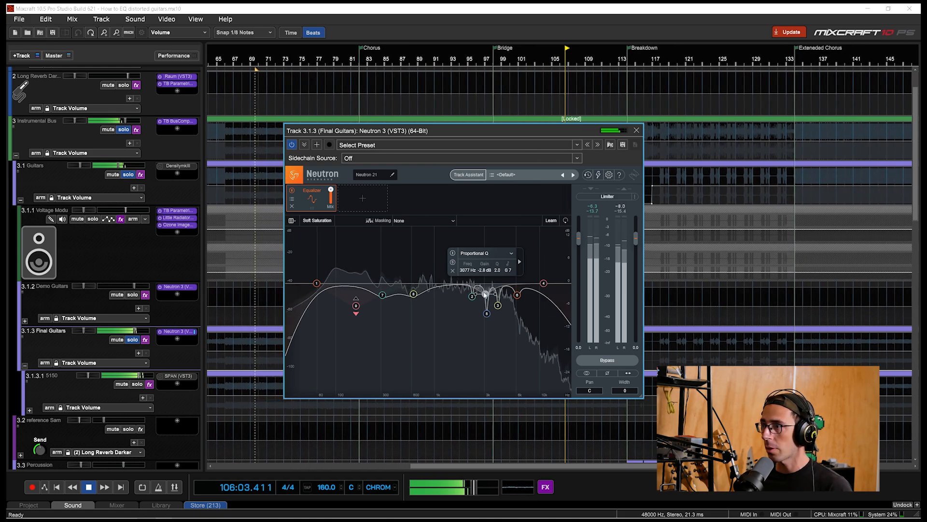
# Step: Try the extra Proportional Q band as a 2.6 dB boost at 1083 Hz, and pull it down into a cut there
pyautogui.moveTo(486, 293); pyautogui.dragTo(437, 273)
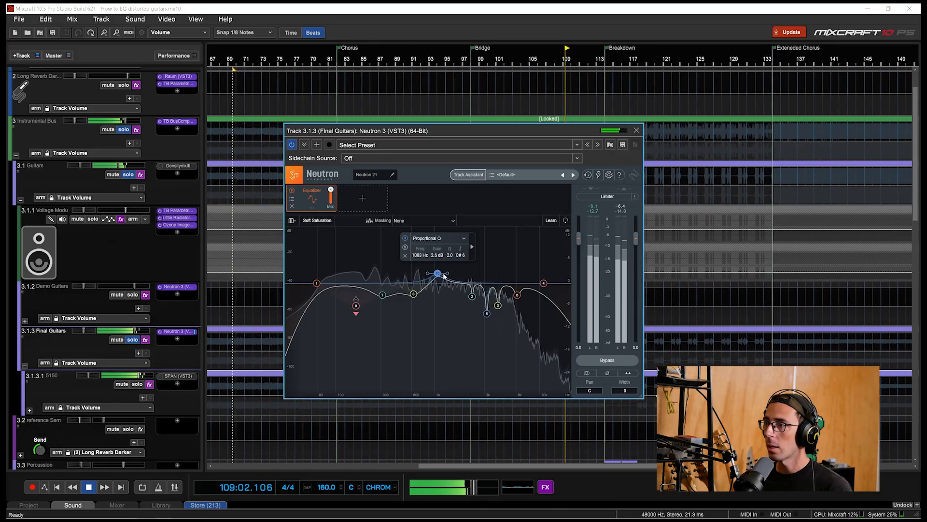
pyautogui.moveTo(437, 274); pyautogui.dragTo(436, 297)
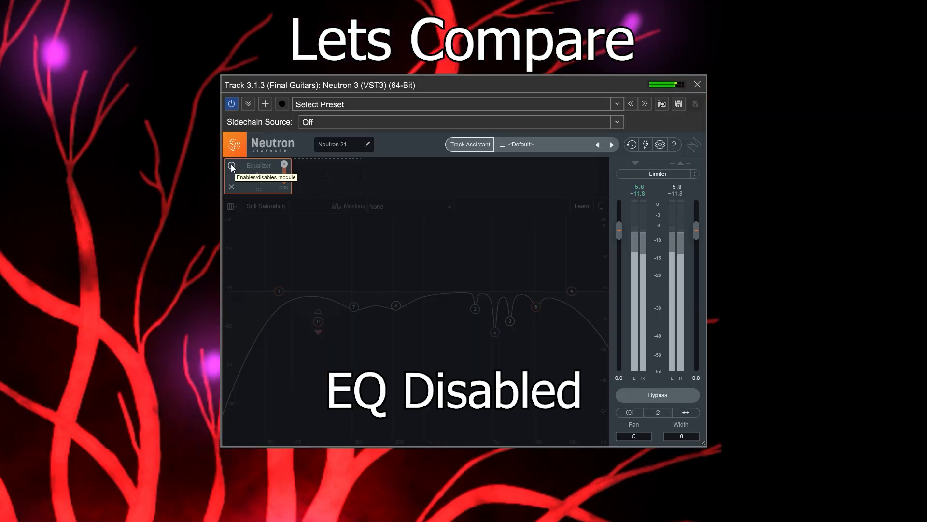
# Step: Compare the guitar sound during playback by repeatedly enabling and disabling the whole Equalizer module
pyautogui.click(232, 166)
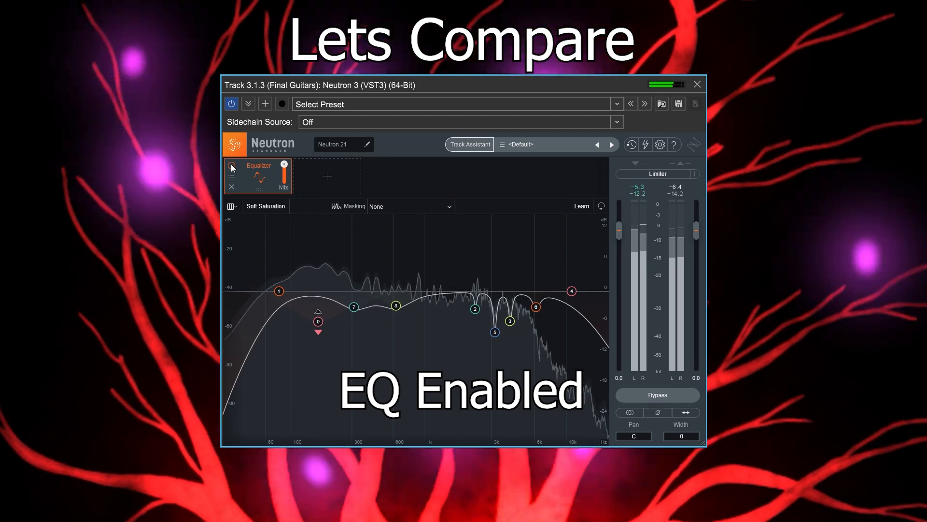
pyautogui.click(232, 166)
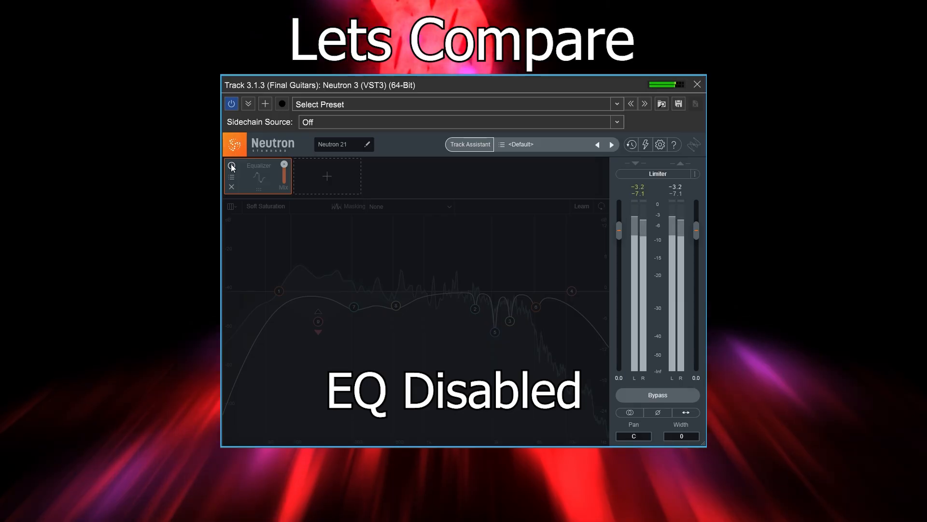
pyautogui.click(232, 166)
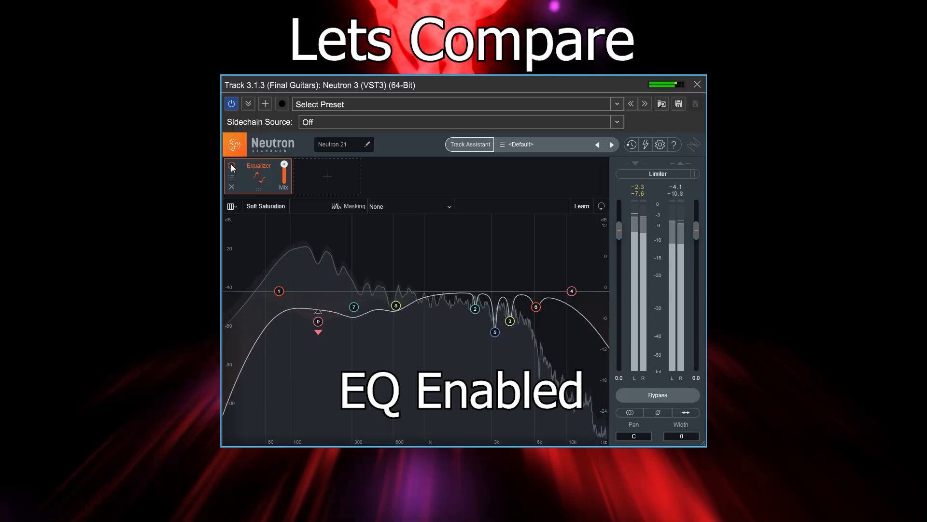
pyautogui.click(232, 166)
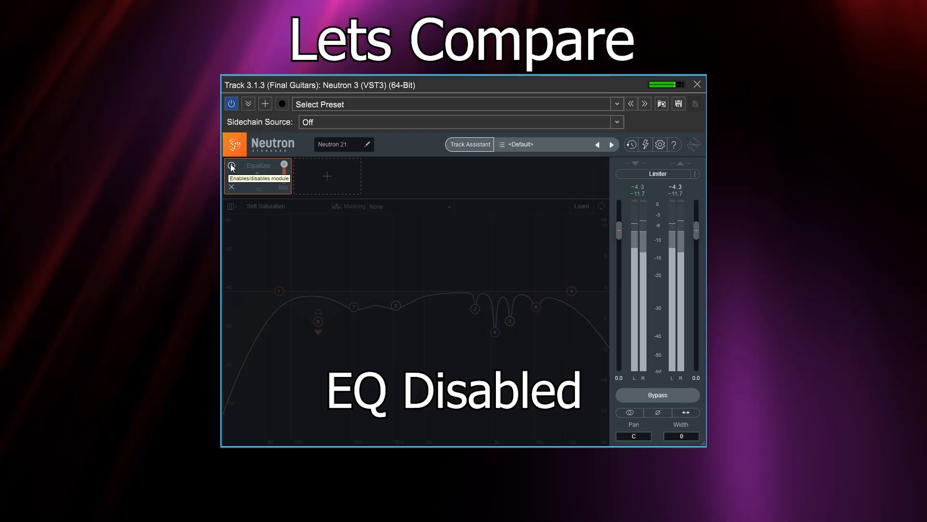
pyautogui.click(232, 166)
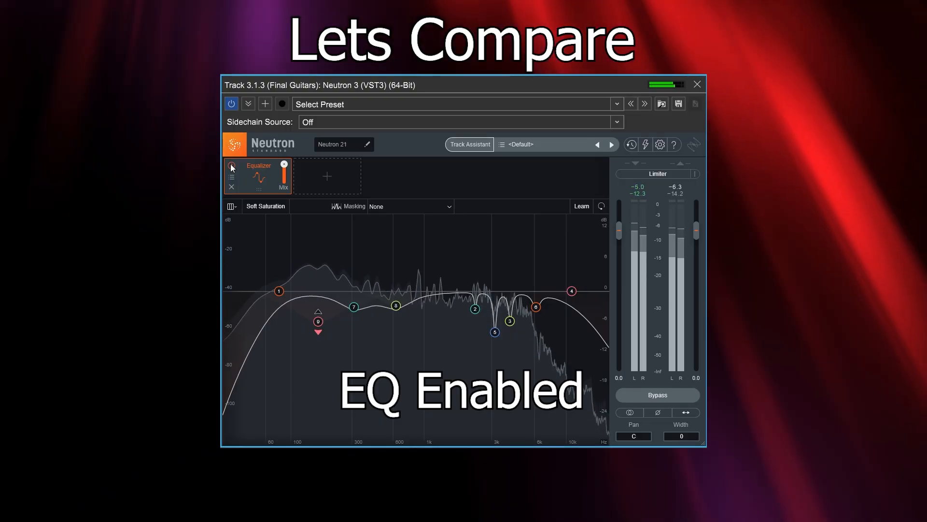
pyautogui.click(232, 166)
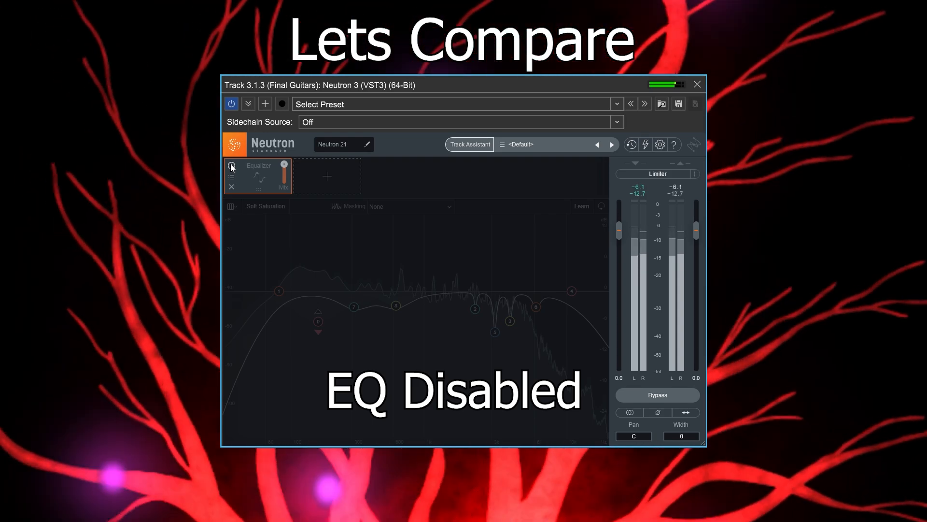
pyautogui.click(232, 167)
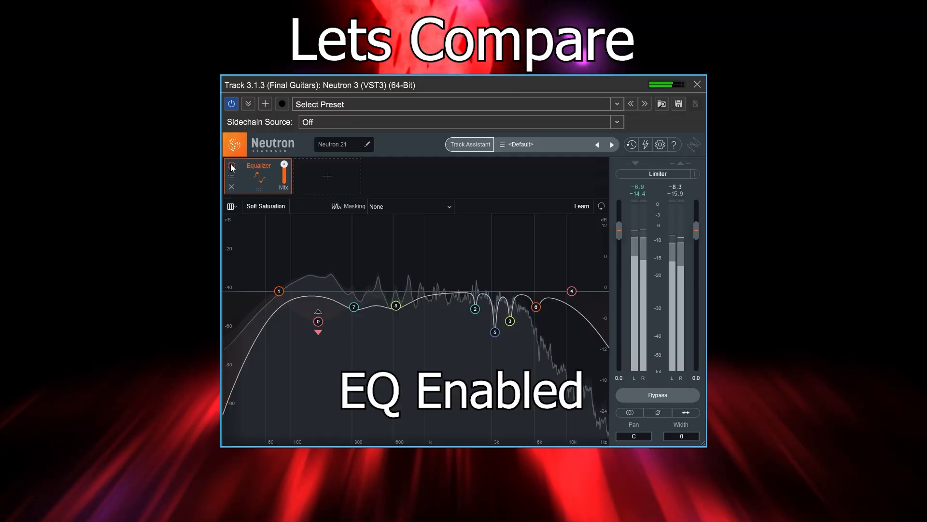
pyautogui.click(231, 166)
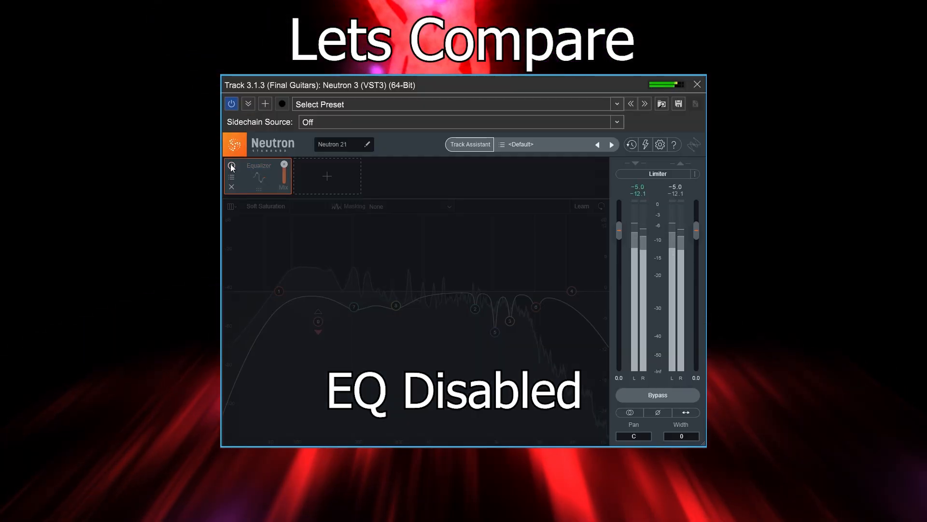